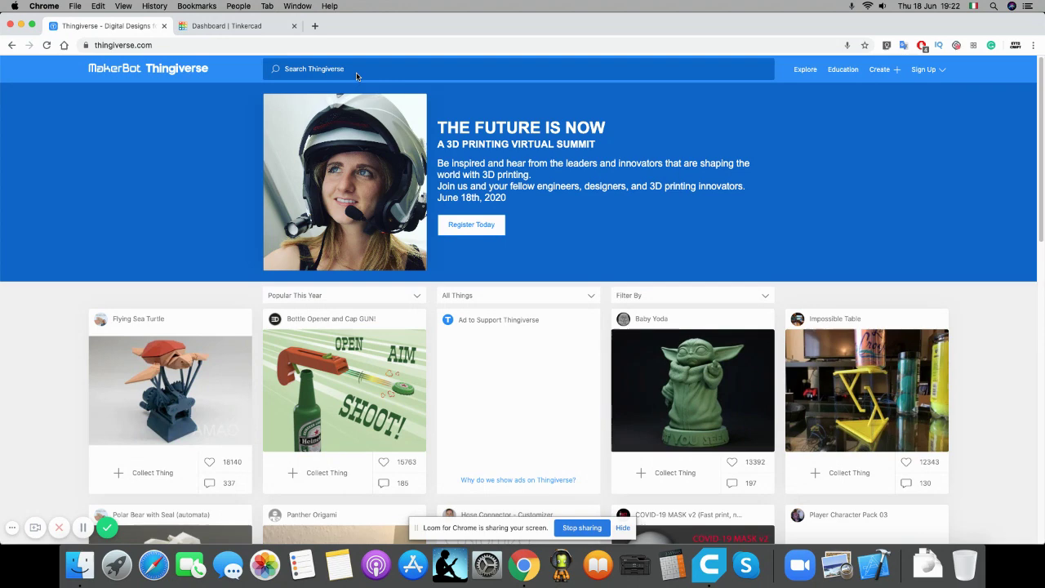
Search Thingiverse for 'gomboc' to list the six matching Gömböc models
scroll(462, 122, down, 1)
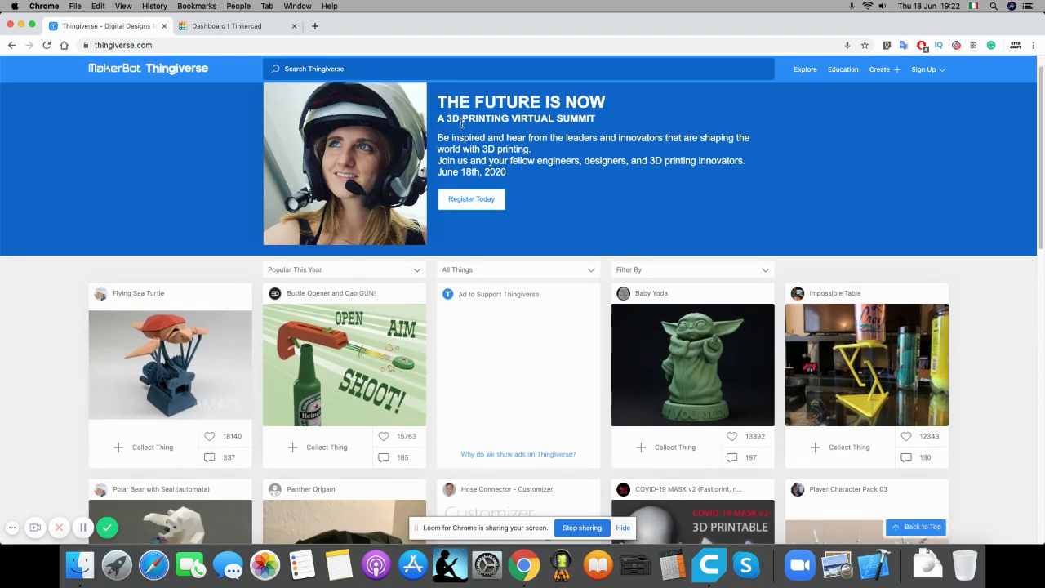
scroll(492, 197, up, 1)
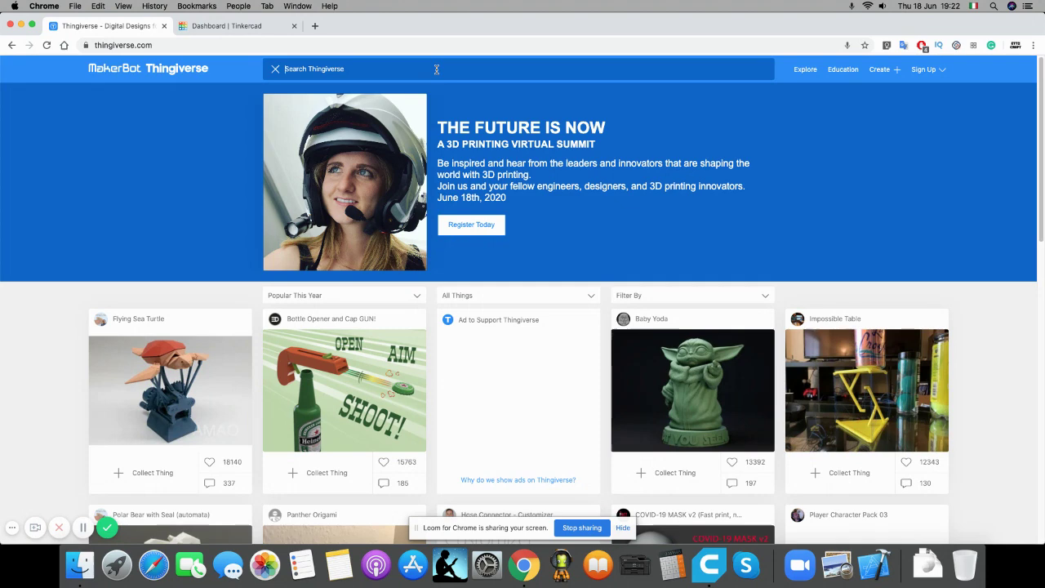
text(gomboc)
key(Return)
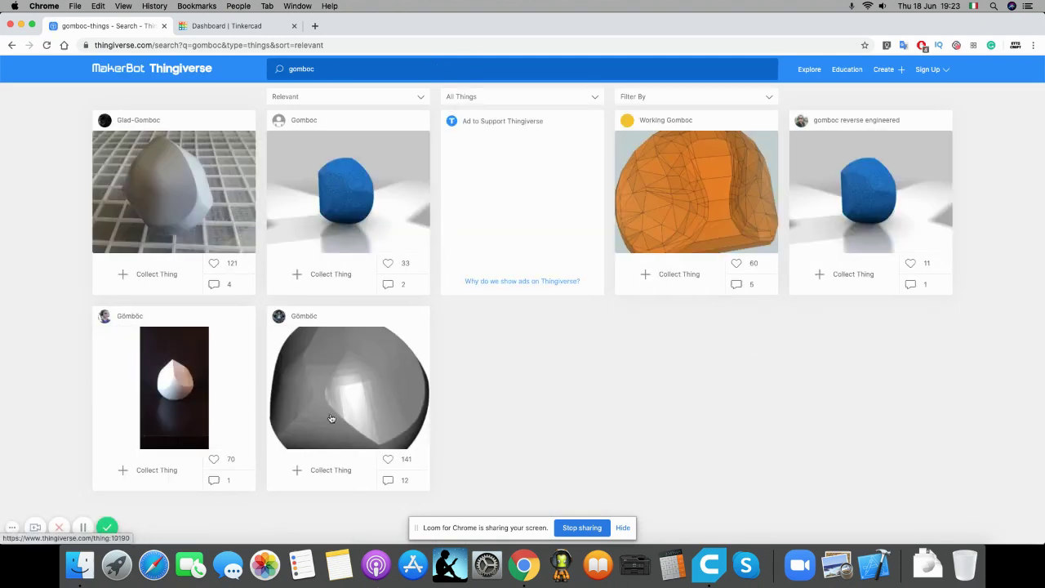
Open the Gömböc thing page and download all its files as Gömböc.zip
click(193, 400)
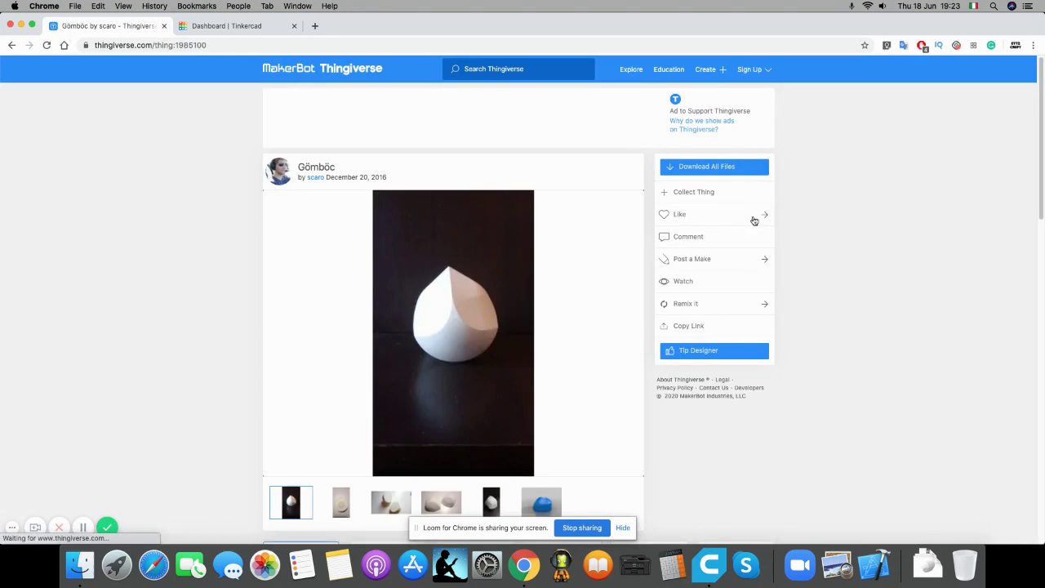
click(738, 173)
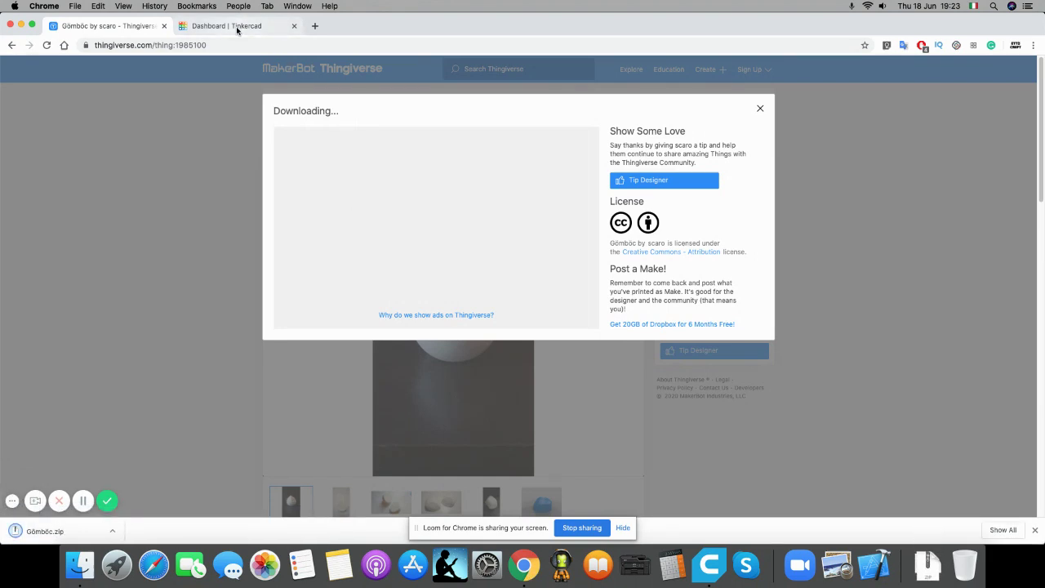
Extract Gömböc.zip from the Downloads stack into a Gömböc folder, then return to Tinkercad
right_click(941, 581)
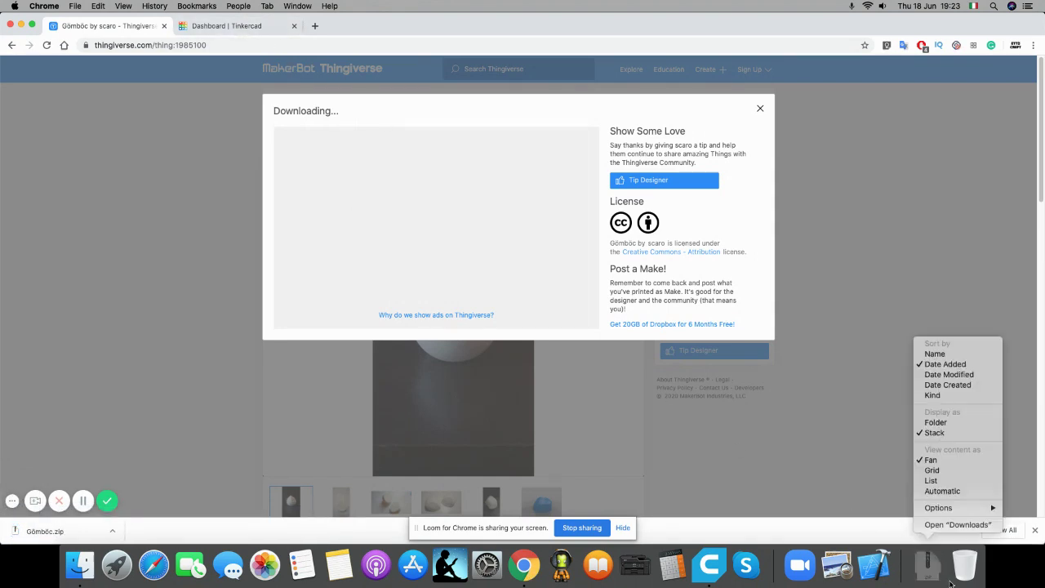
click(935, 526)
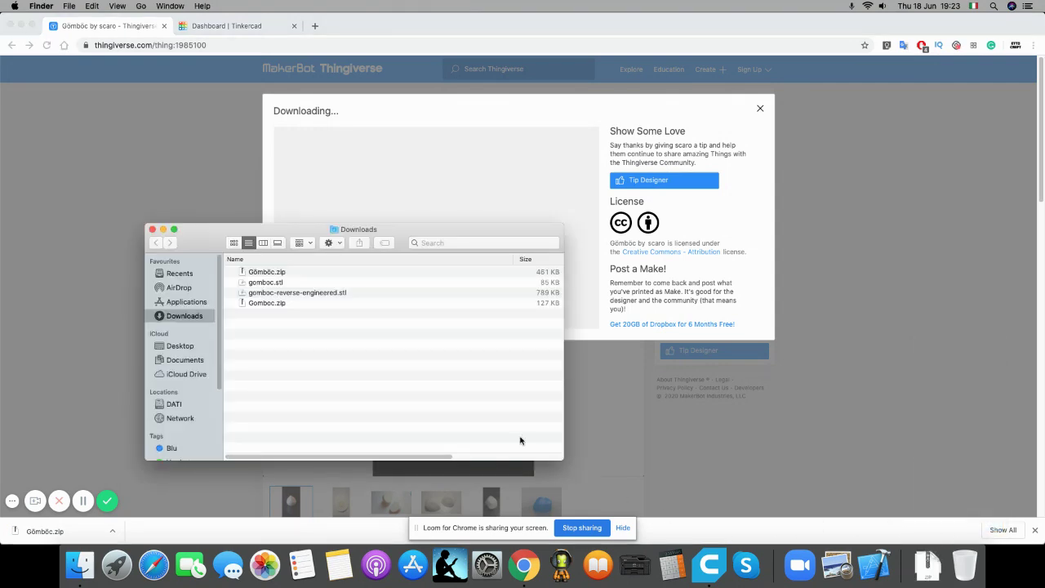
click(151, 231)
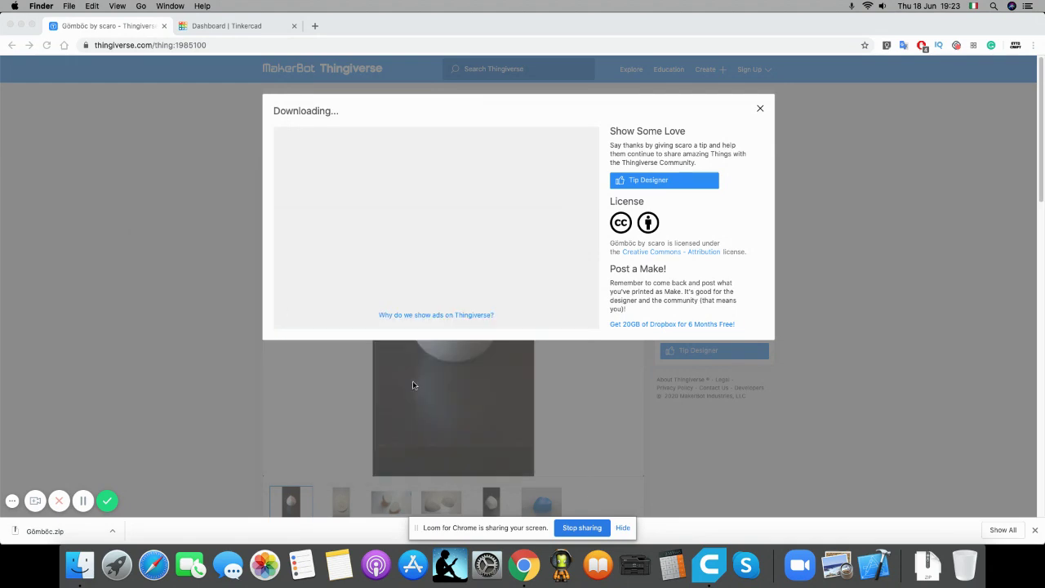
click(923, 571)
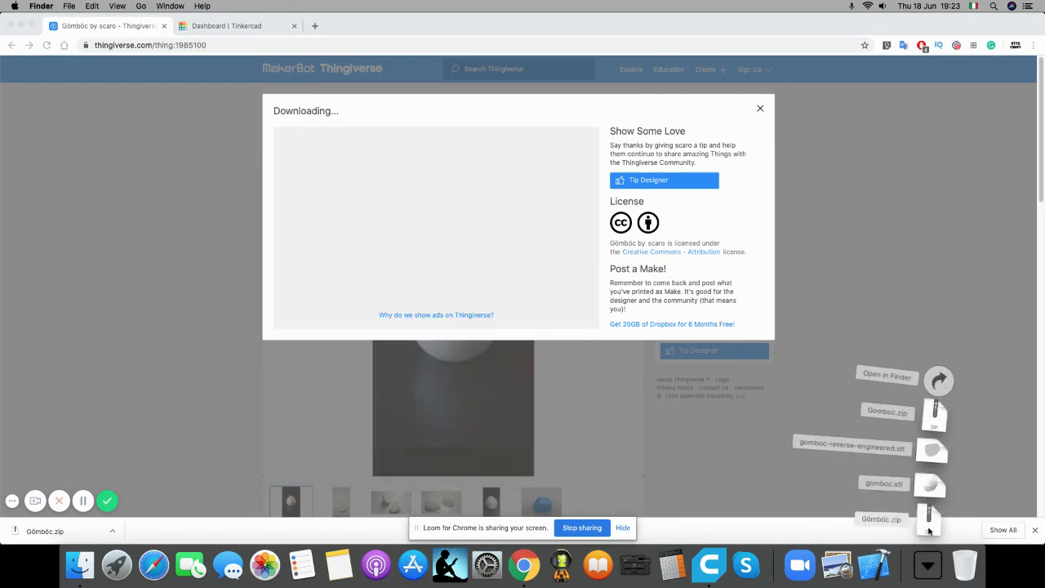
click(928, 527)
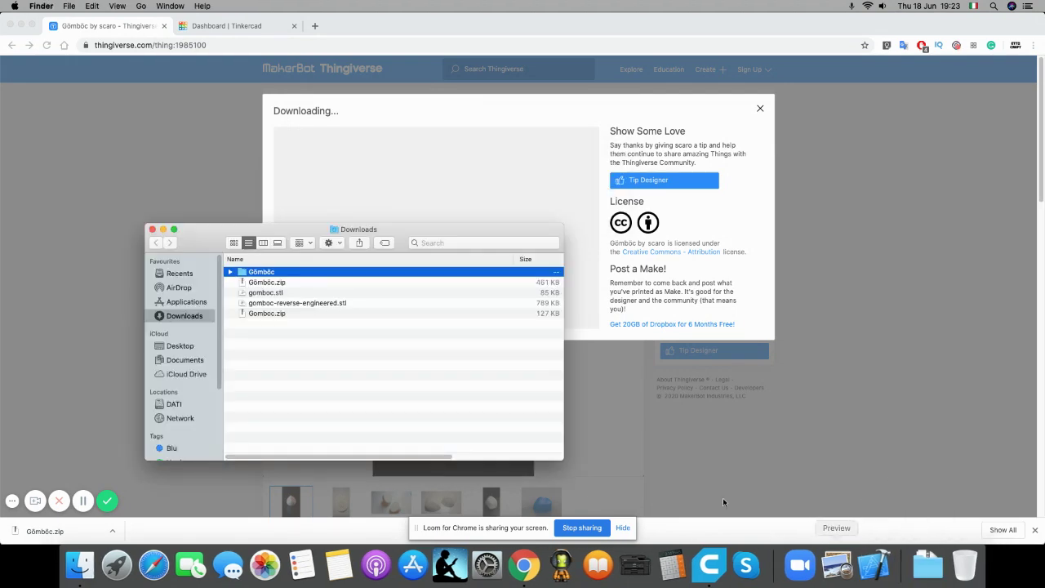
click(152, 230)
click(228, 29)
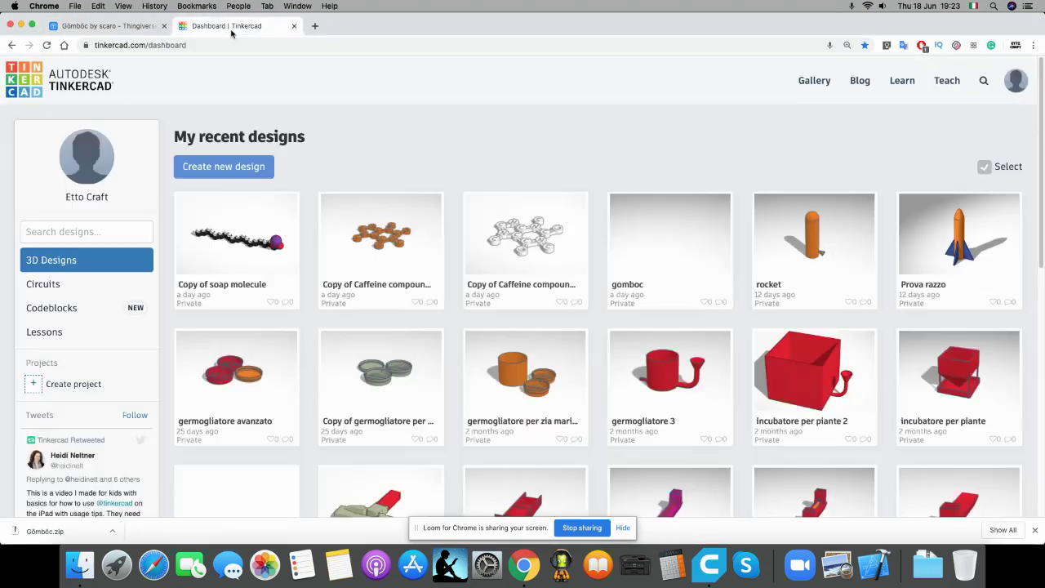
Create a new blank Tinkercad design named 'gomboc'
click(251, 173)
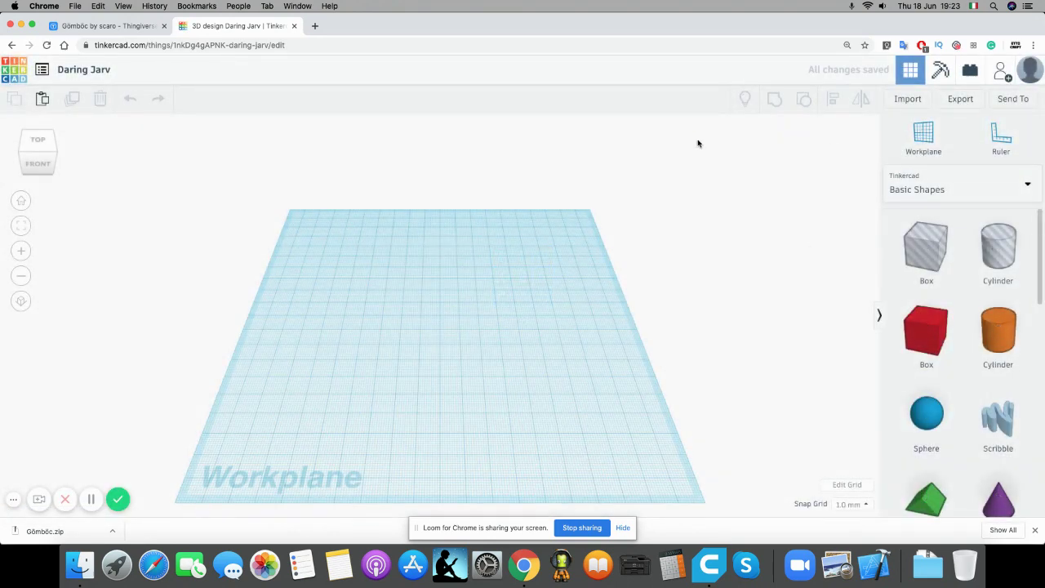
click(90, 70)
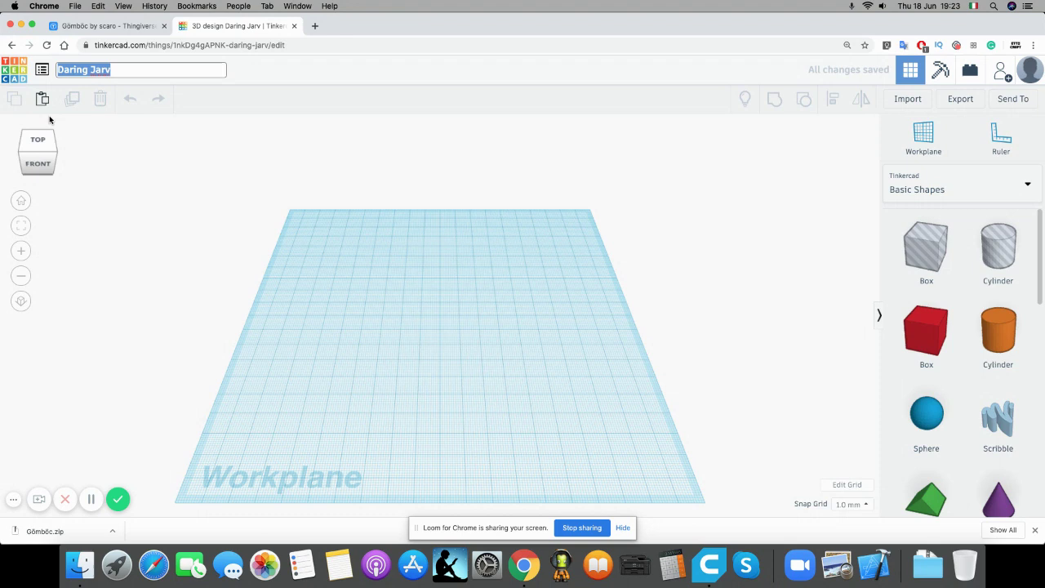
key(BackSpace)
text(gom)
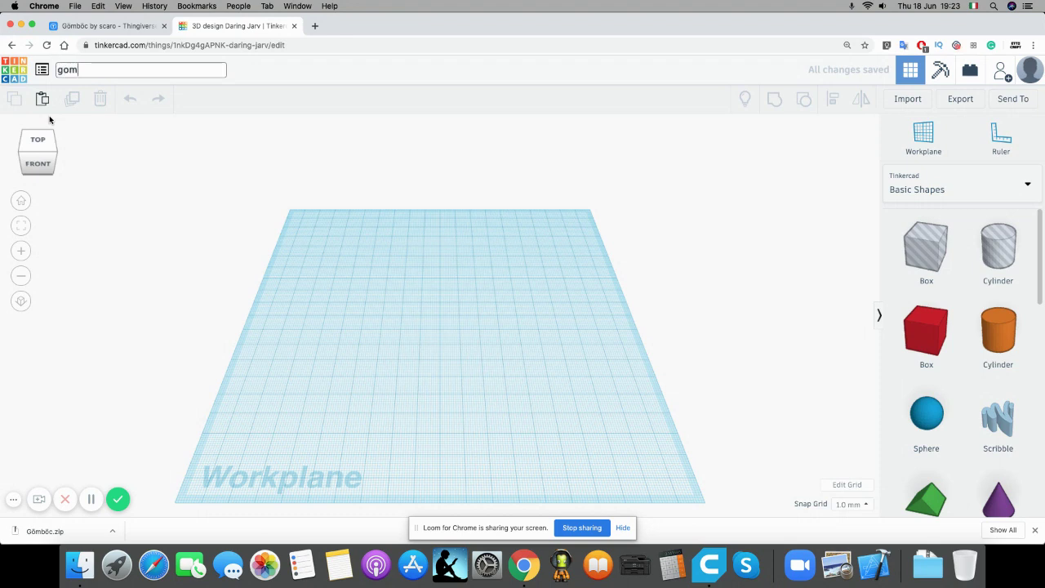
text(boc)
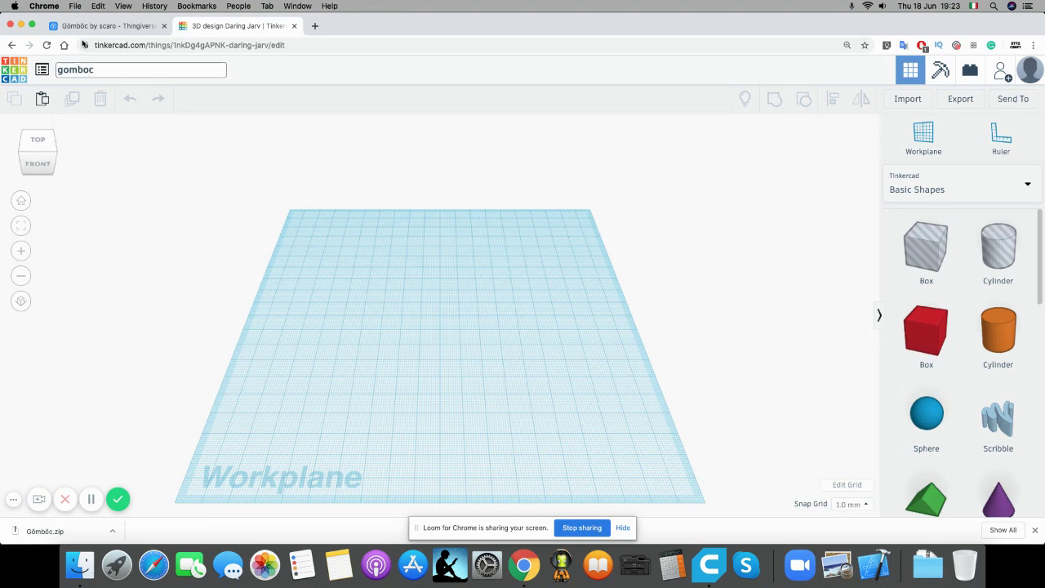
click(266, 248)
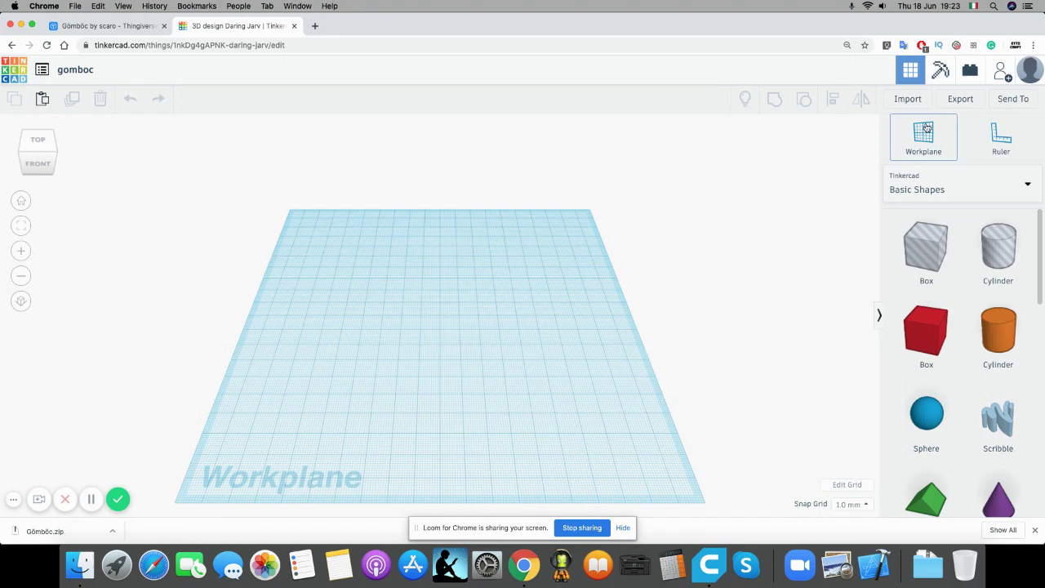
Import gomboc.stl into the design at scale 100
click(906, 99)
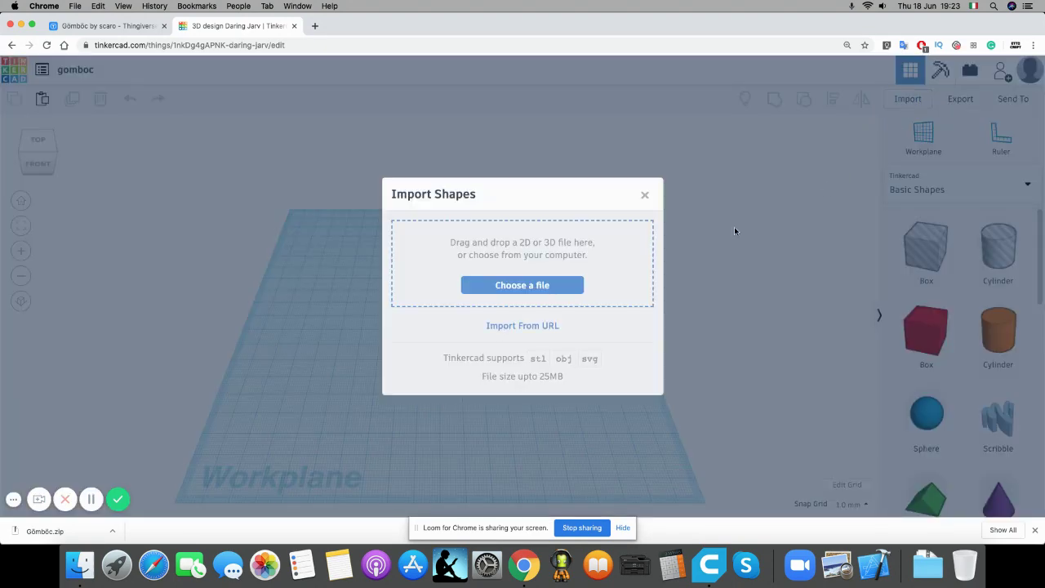
click(531, 284)
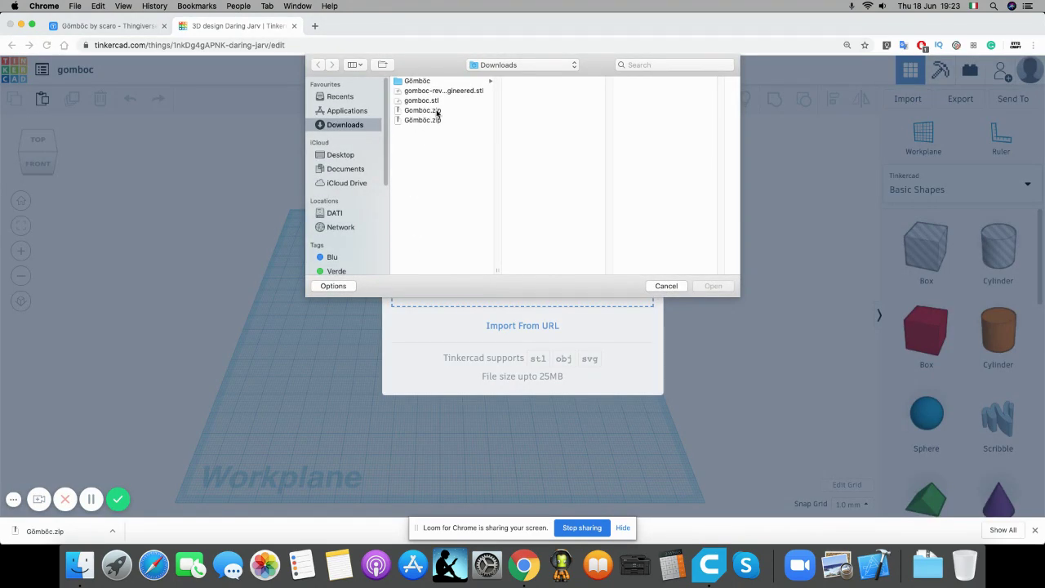
click(437, 100)
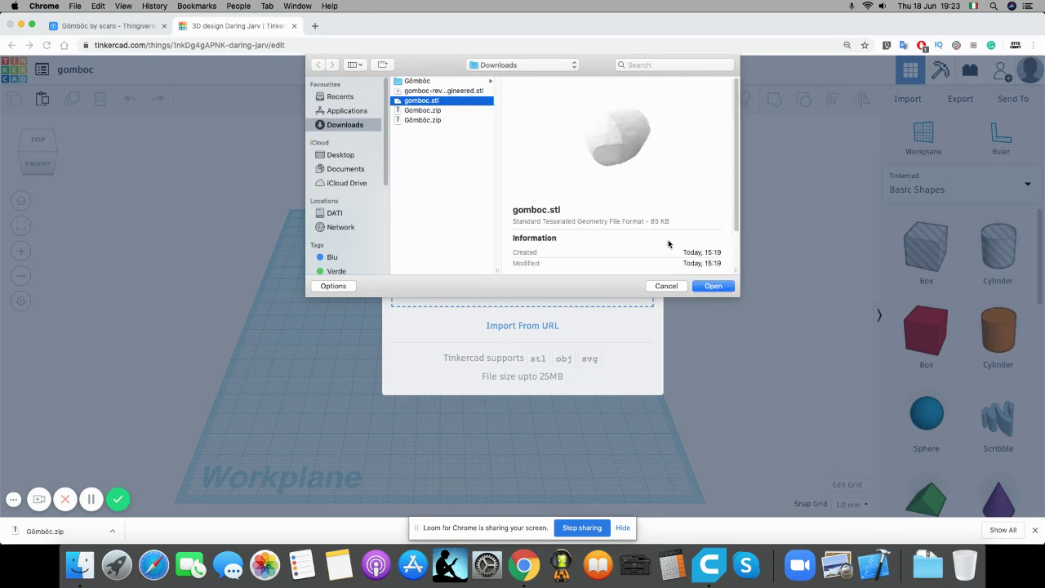
click(710, 288)
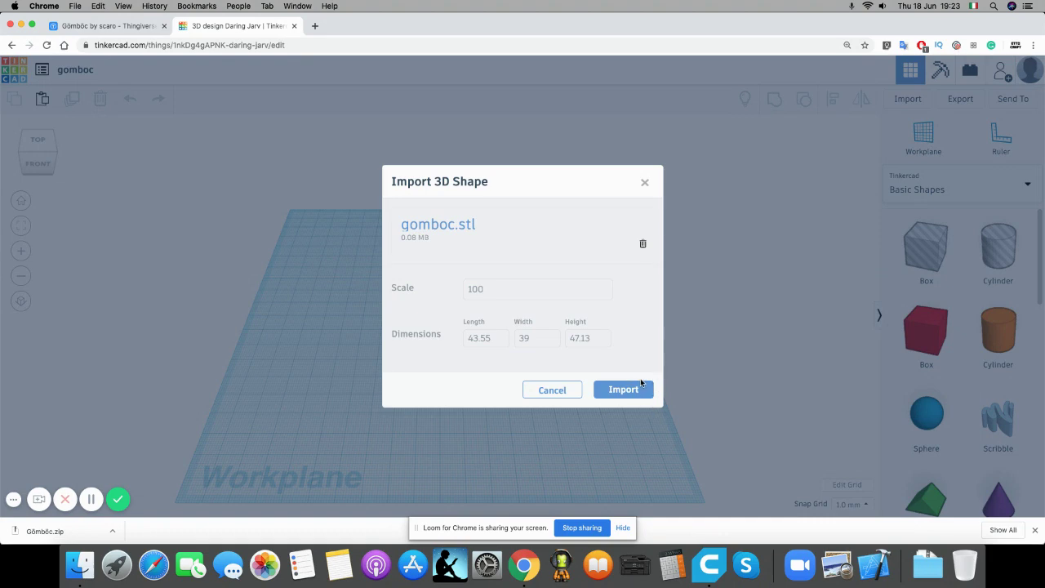
click(645, 388)
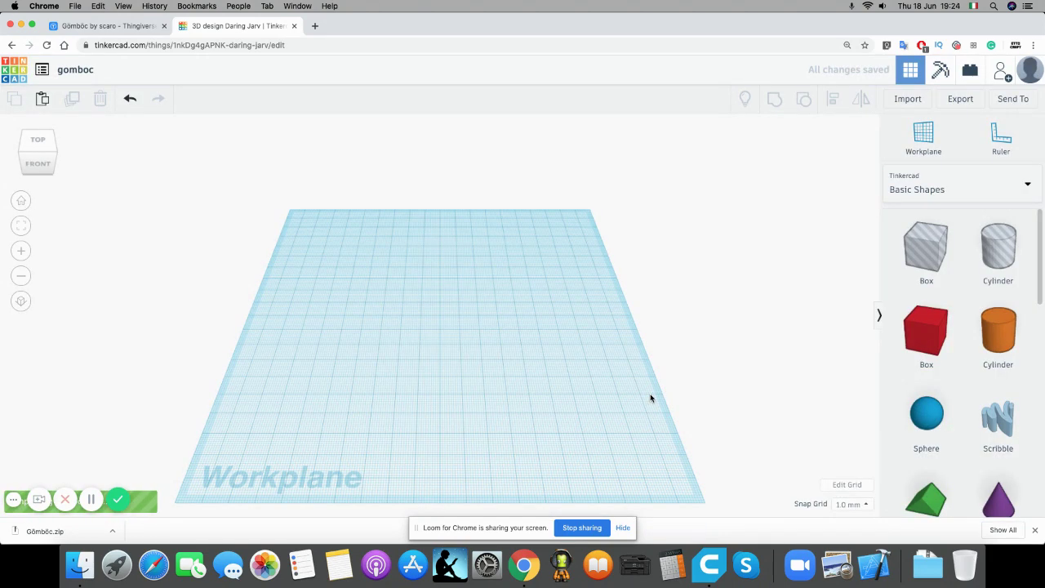
Place a Hole Box covering half of the gomboc
scroll(557, 340, up, 5)
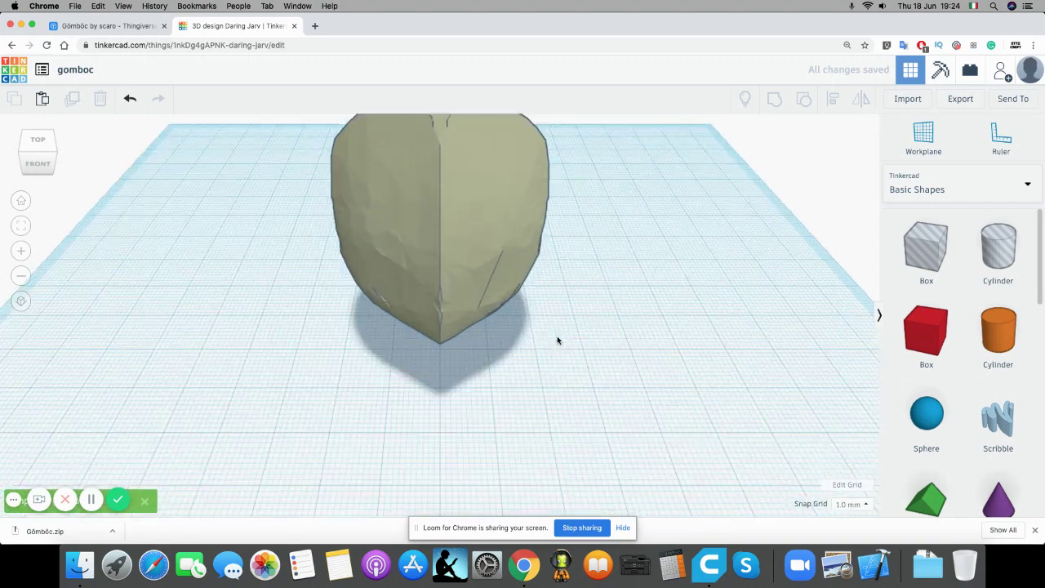
scroll(557, 338, up, 3)
scroll(558, 338, down, 8)
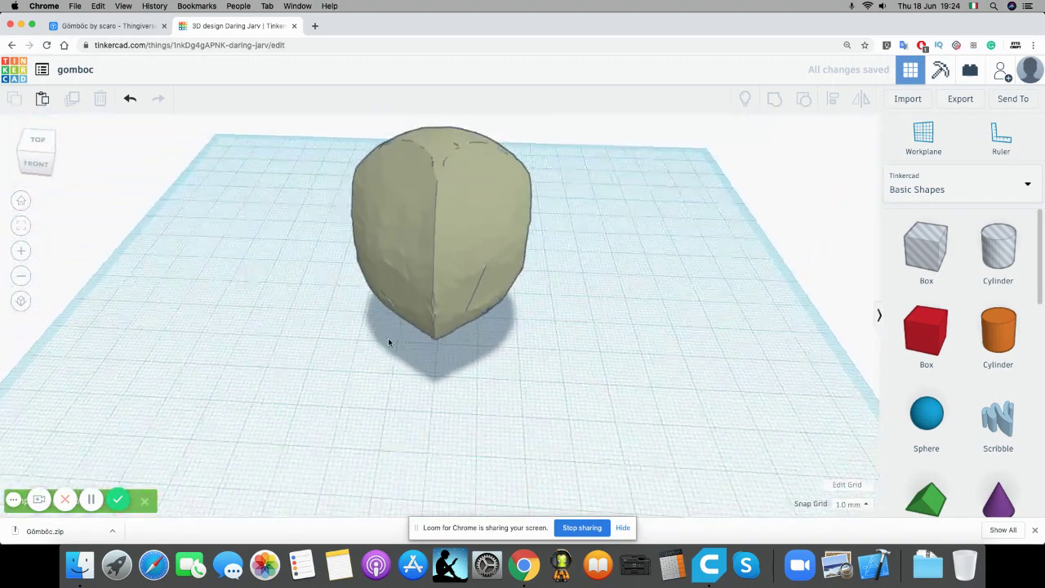
right_drag(388, 341, 775, 490)
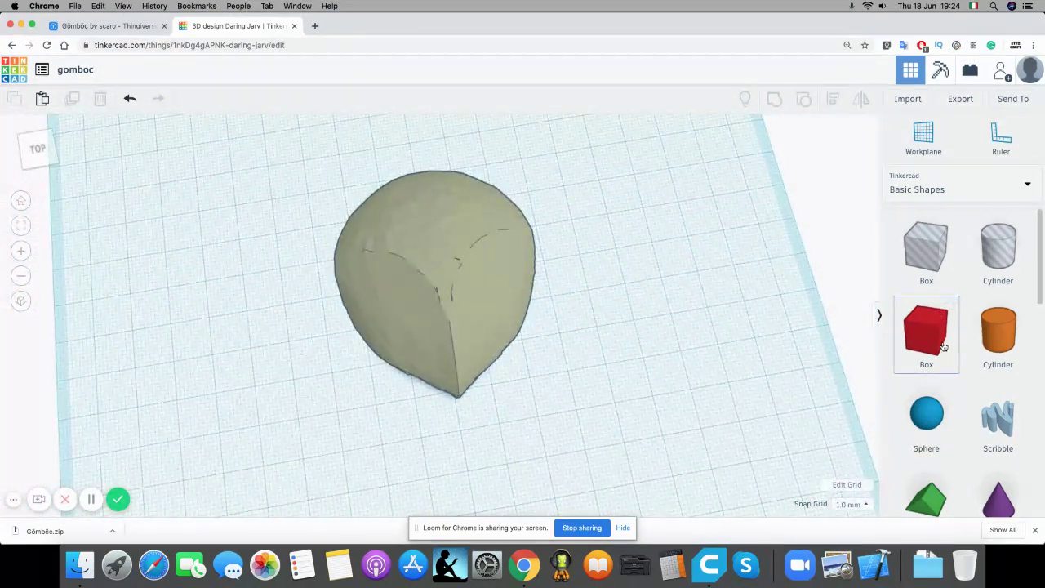
drag(939, 275, 364, 458)
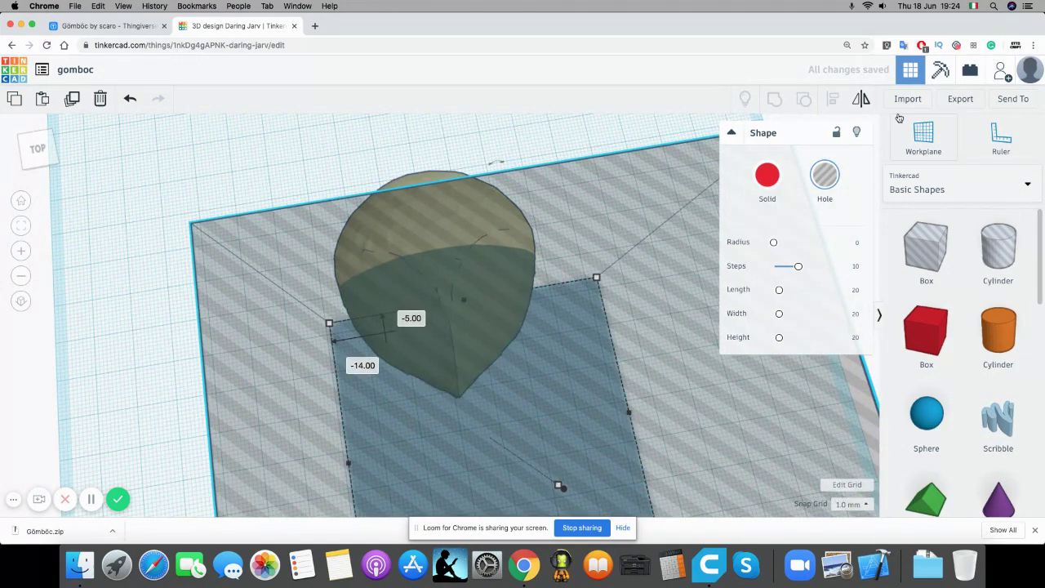
Group the gomboc with the hole box to cut away that half
click(417, 174)
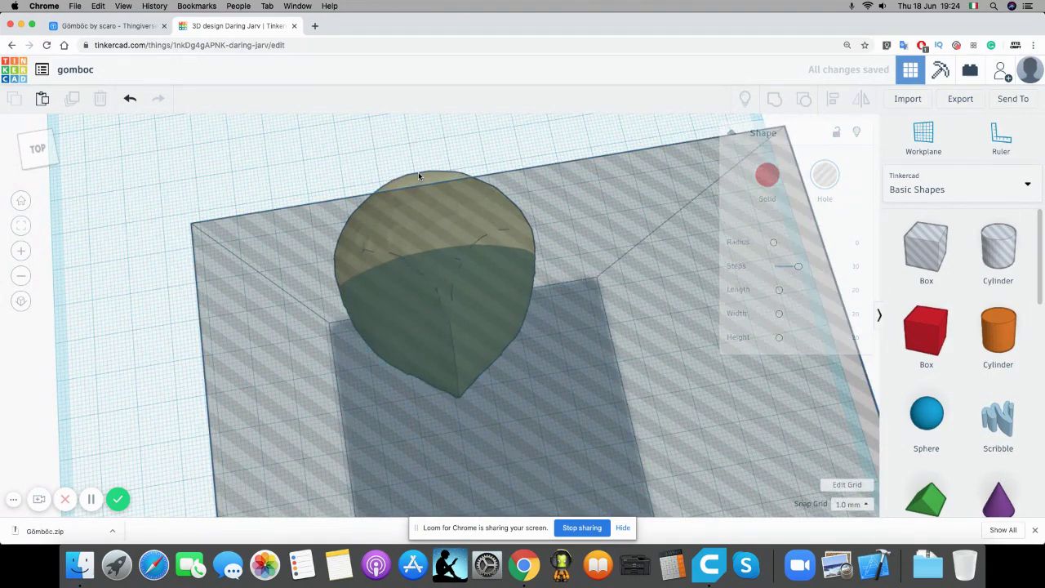
click(445, 192)
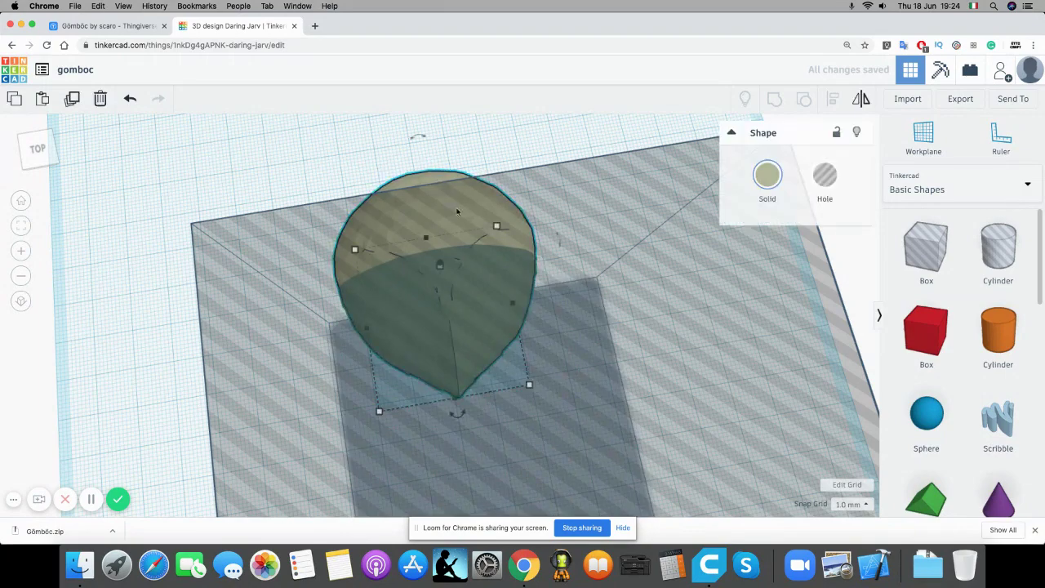
shift+click(744, 281)
click(773, 98)
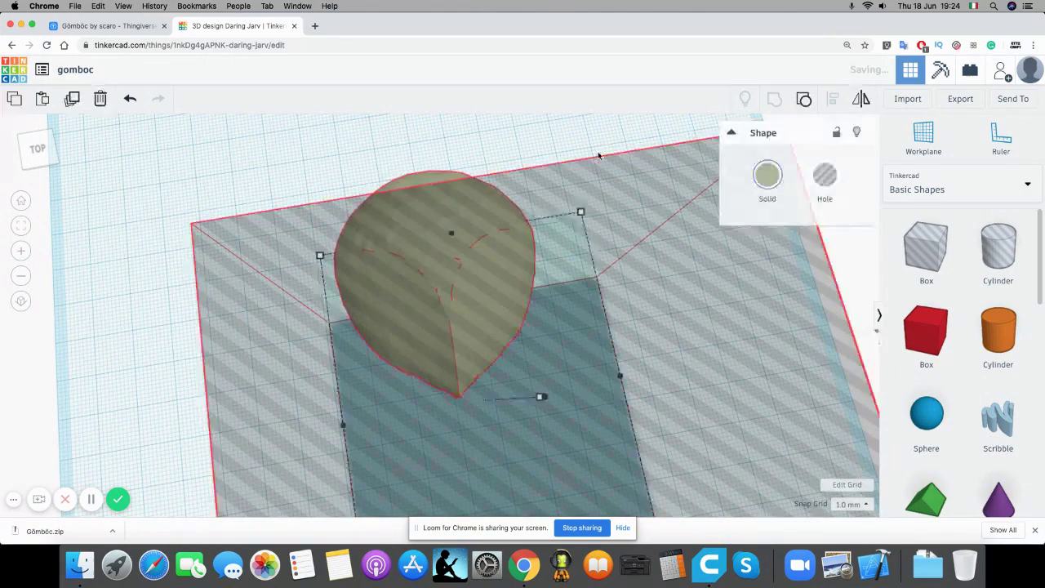
right_drag(152, 240, 419, 292)
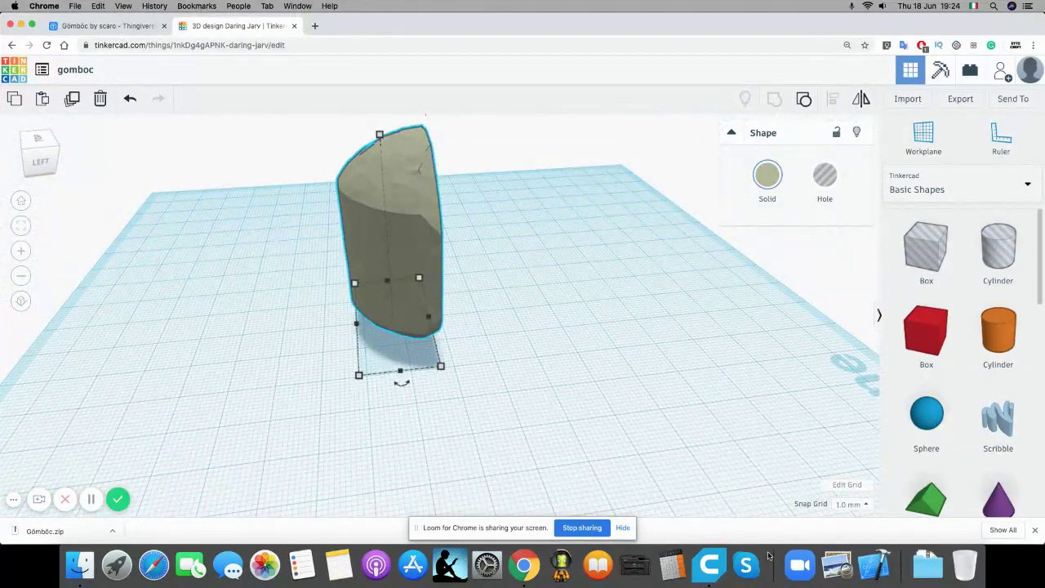
Rename the design to 'gom' and export it as gom.stl
click(90, 70)
click(102, 71)
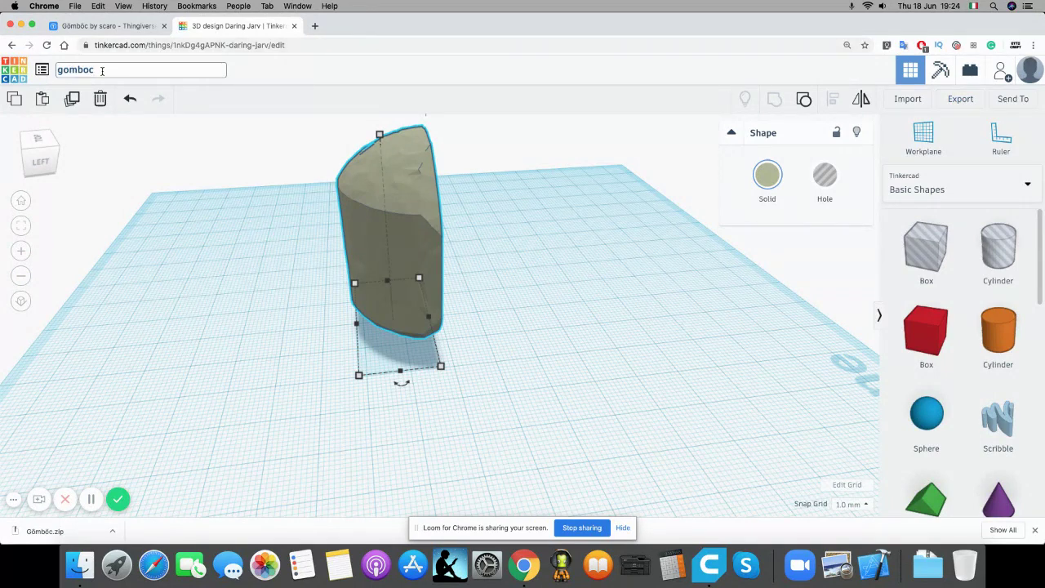
key(BackSpace)
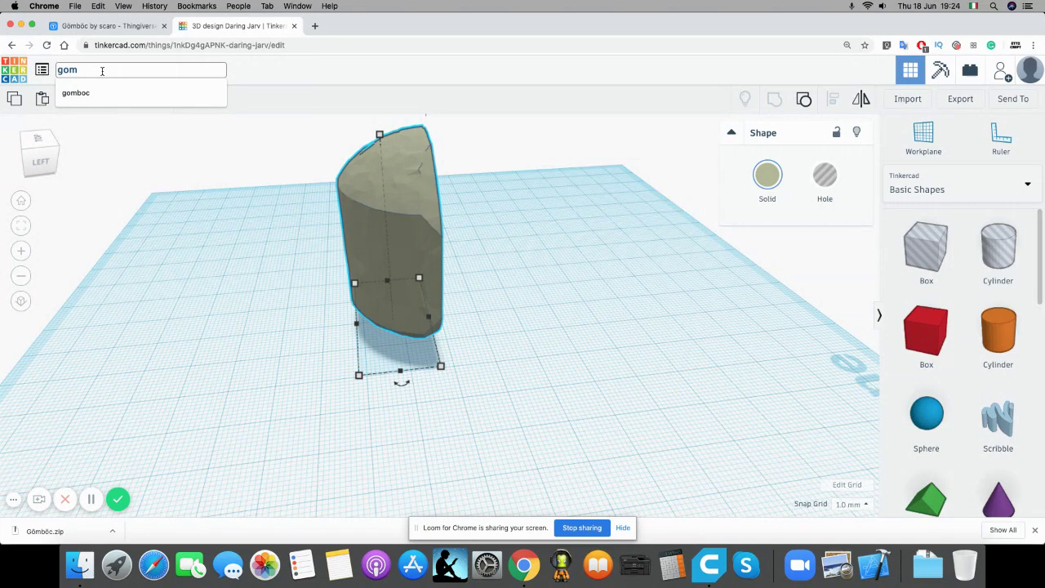
click(159, 319)
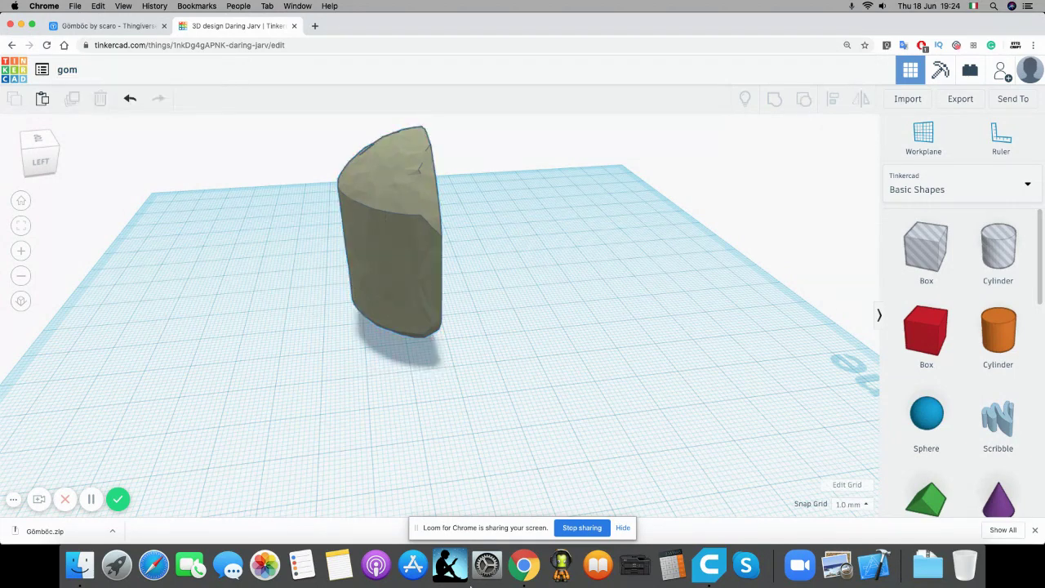
click(959, 98)
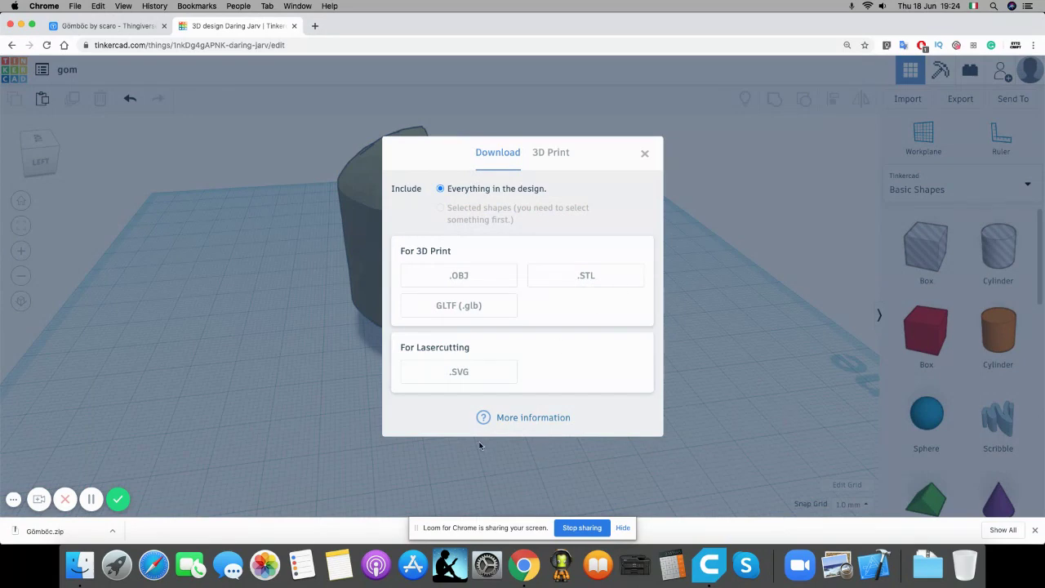
click(595, 273)
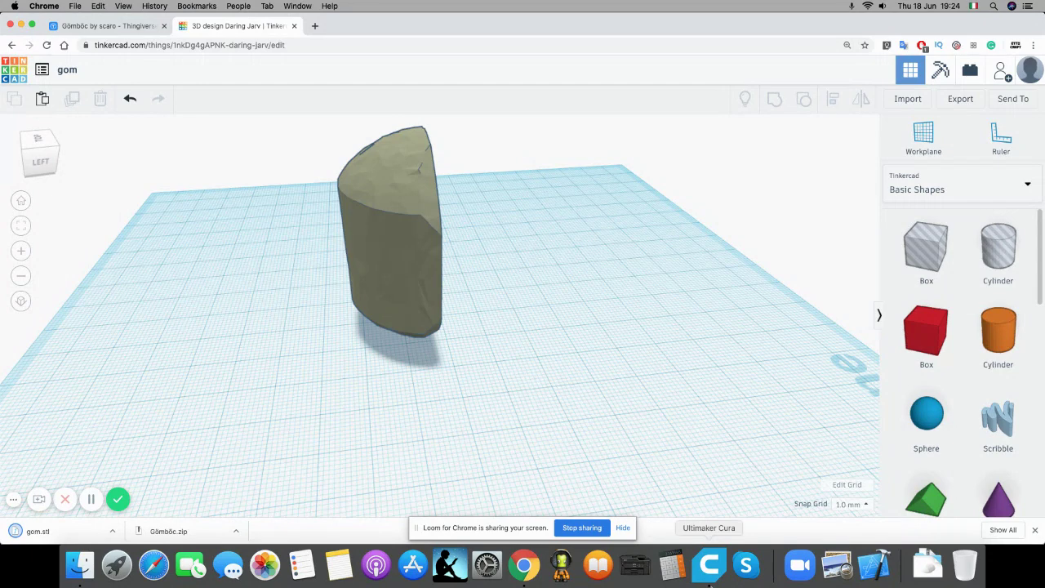
Open gom.stl from Downloads in Ultimaker Cura onto the Anycubic 4Max build plate
click(709, 572)
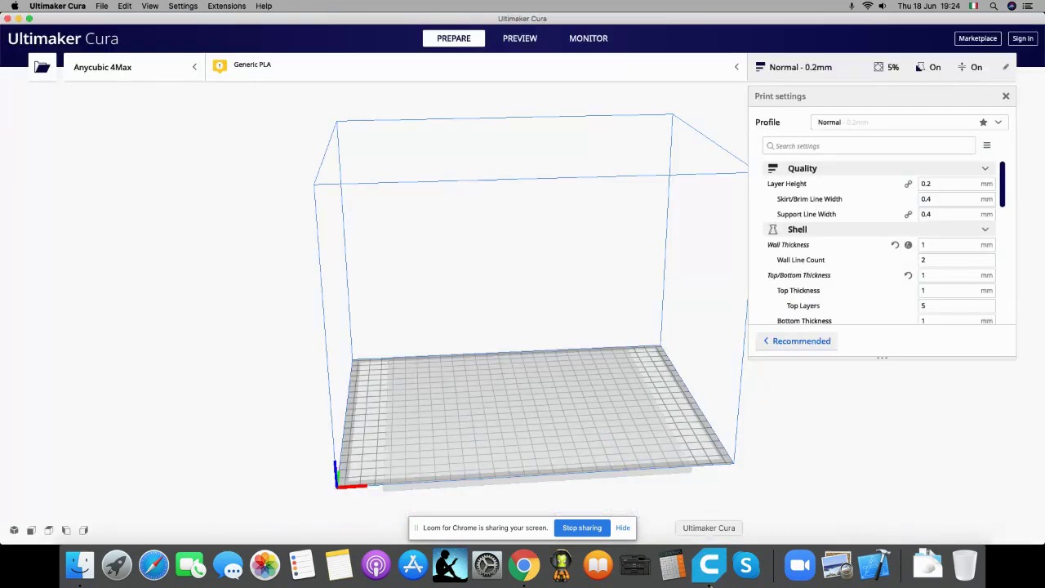
click(41, 67)
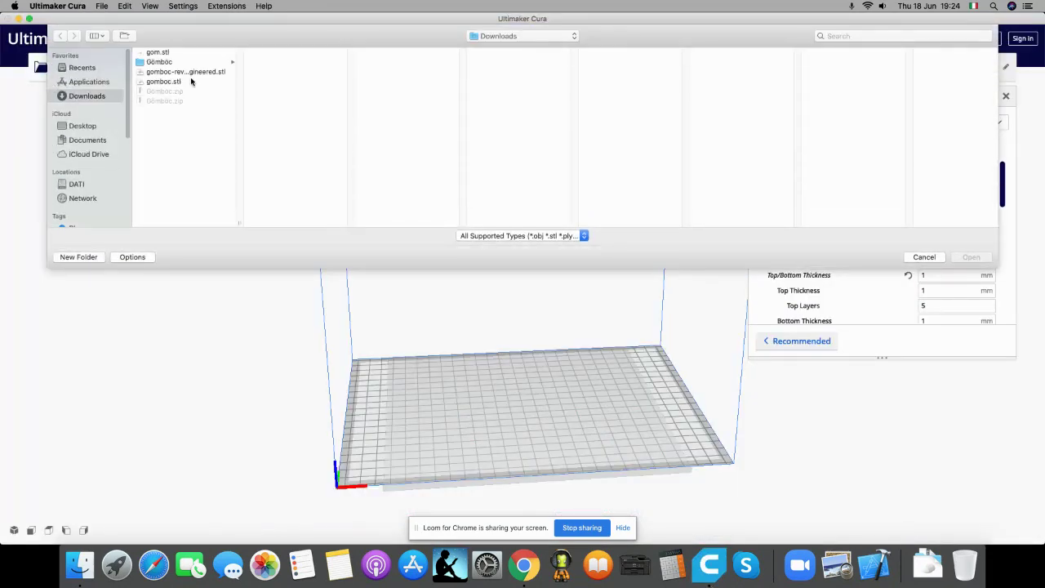
click(160, 52)
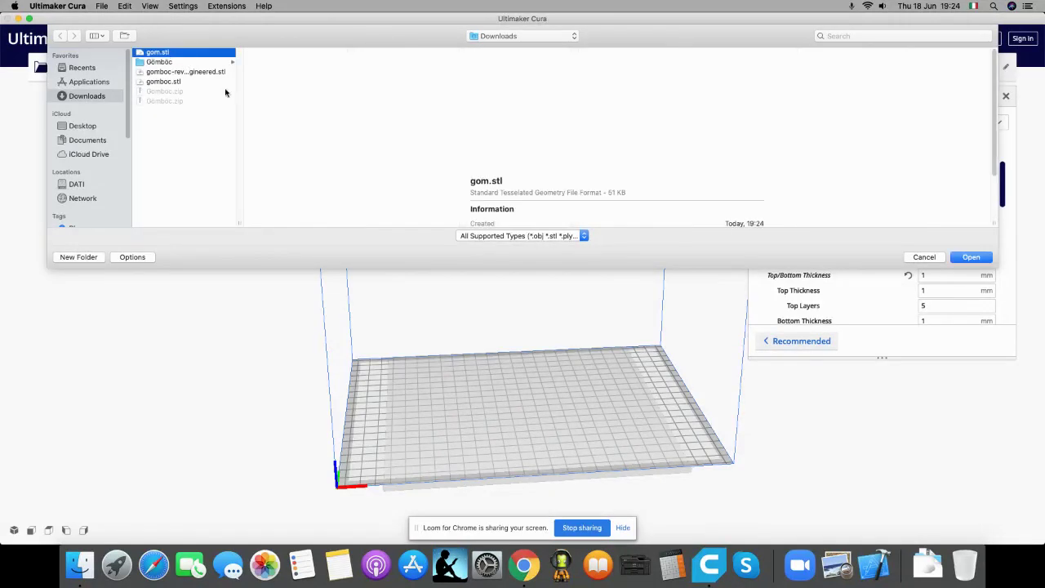
click(969, 257)
scroll(490, 319, up, 5)
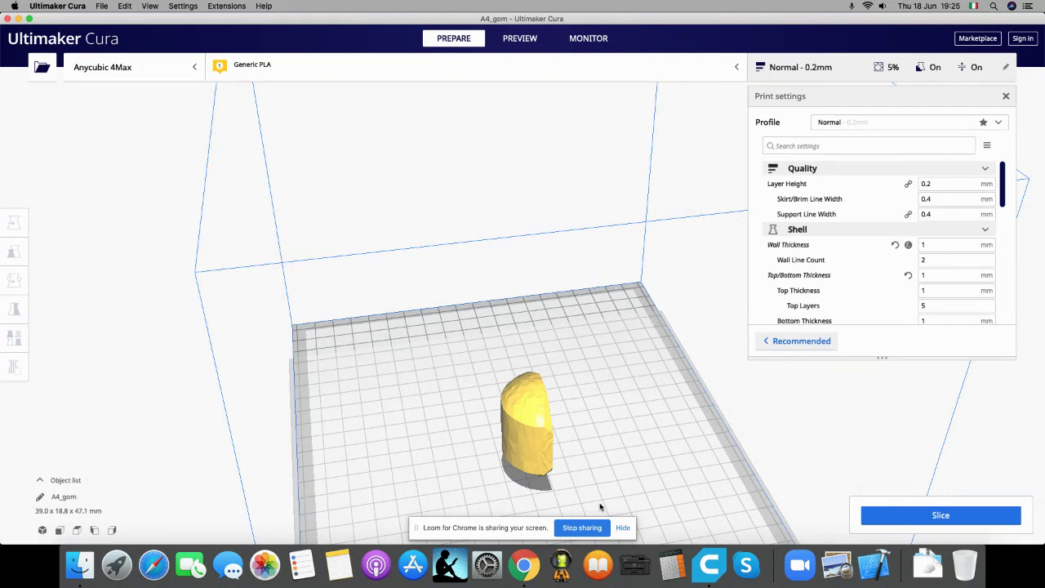
Rotate A4_gom about 90° onto its flat cut face, making it 39.0 x 47.1 x 18.9 mm
click(513, 445)
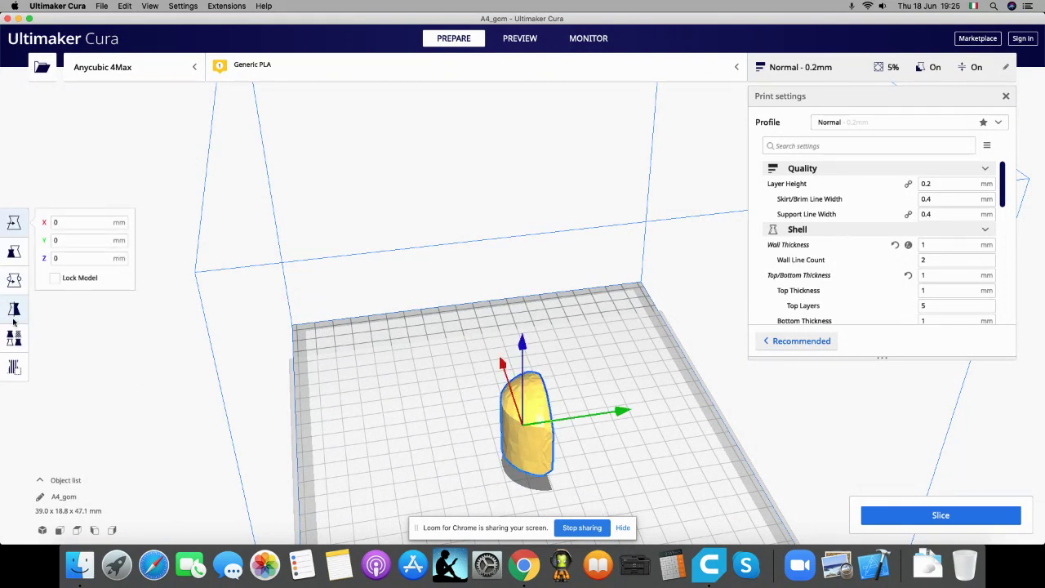
click(13, 284)
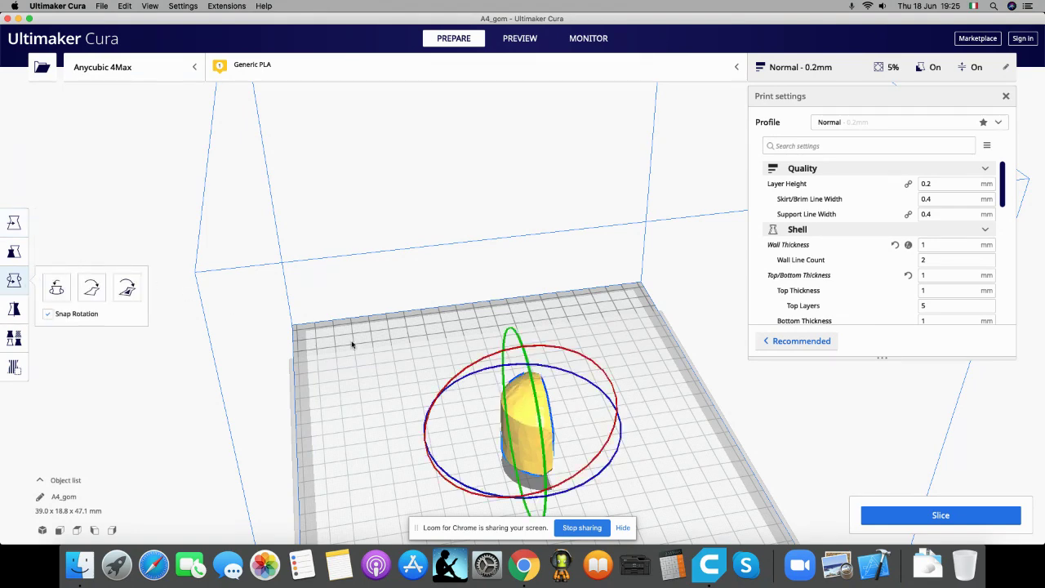
right_drag(468, 340, 436, 330)
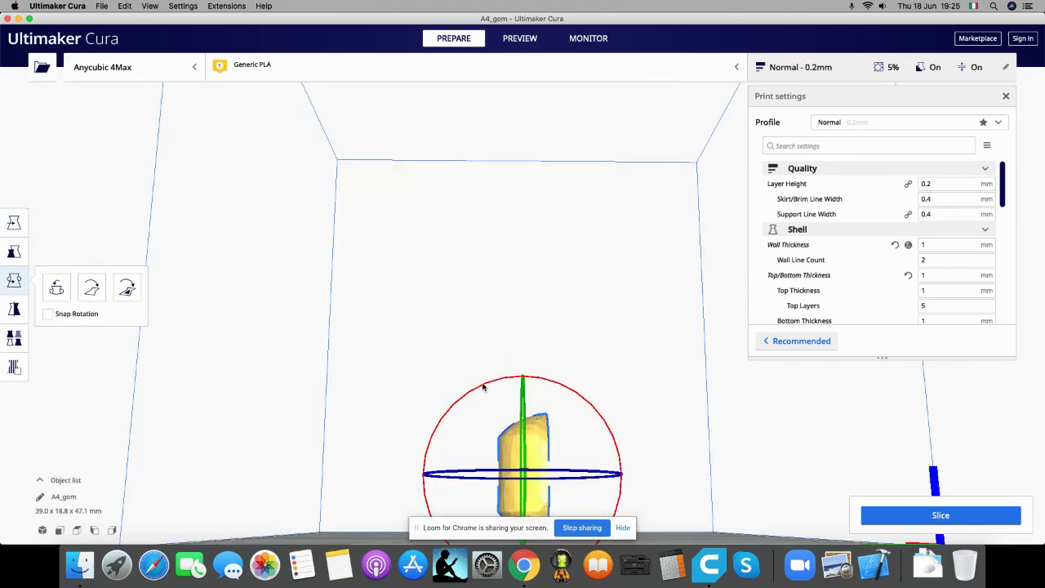
drag(483, 388, 627, 429)
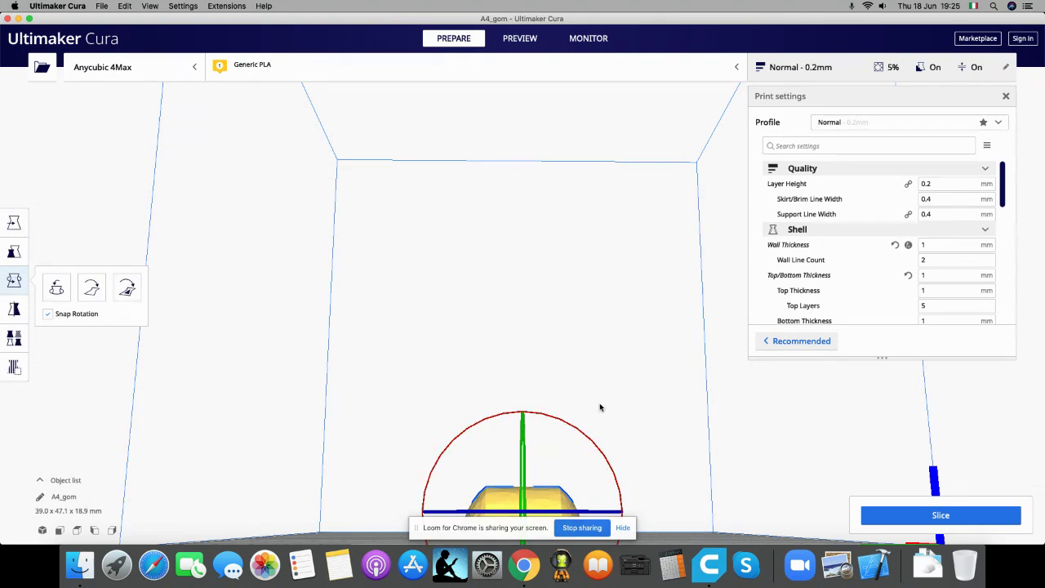
right_drag(600, 407, 506, 457)
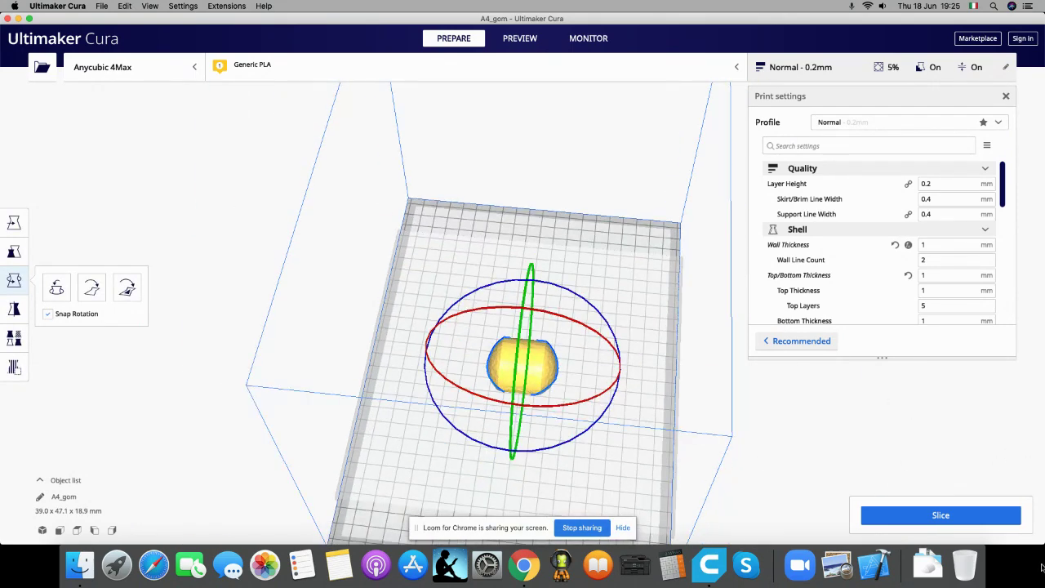
Start slicing the rotated A4_gom model
click(983, 512)
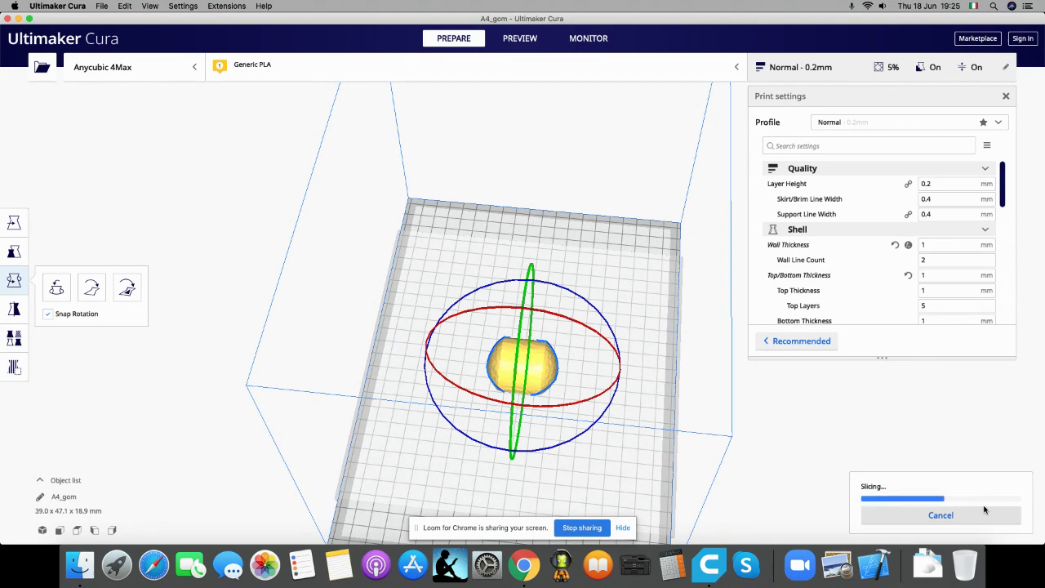